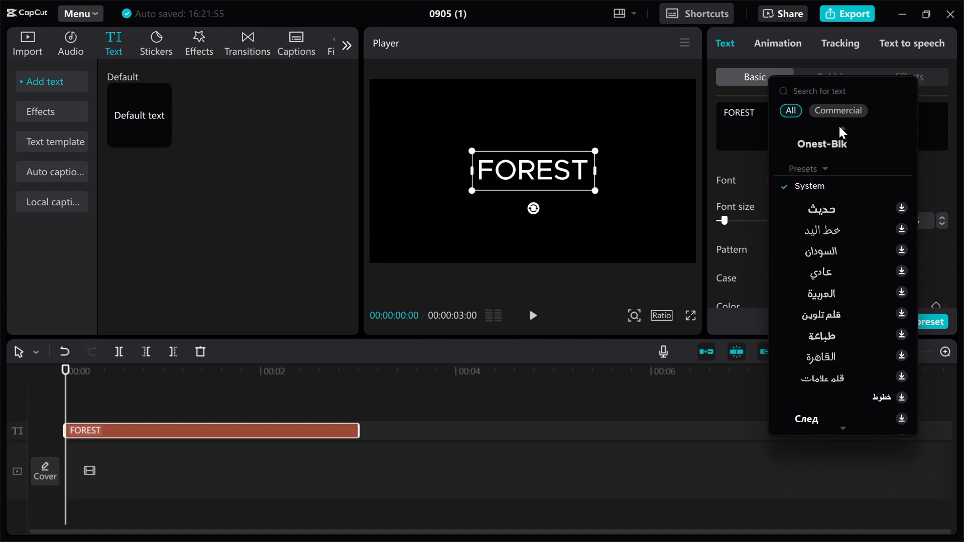
- Set the FOREST text's font to ZY Starry and enlarge the text to nearly the full frame width
{"action": "left_click", "coordinate": [821, 159]}
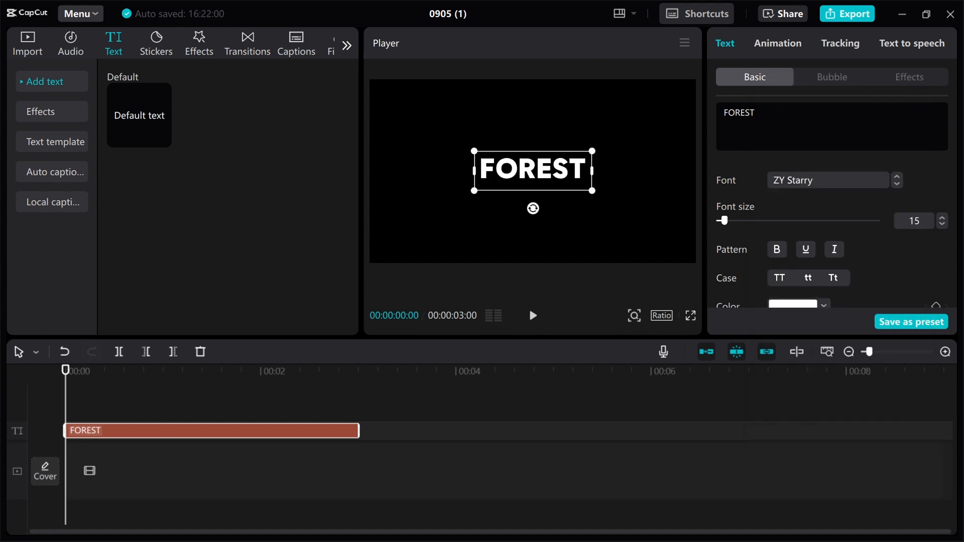
{"action": "left_click_drag", "start_coordinate": [593, 190], "coordinate": [677, 219]}
{"action": "left_click_drag", "start_coordinate": [725, 245], "coordinate": [745, 252]}
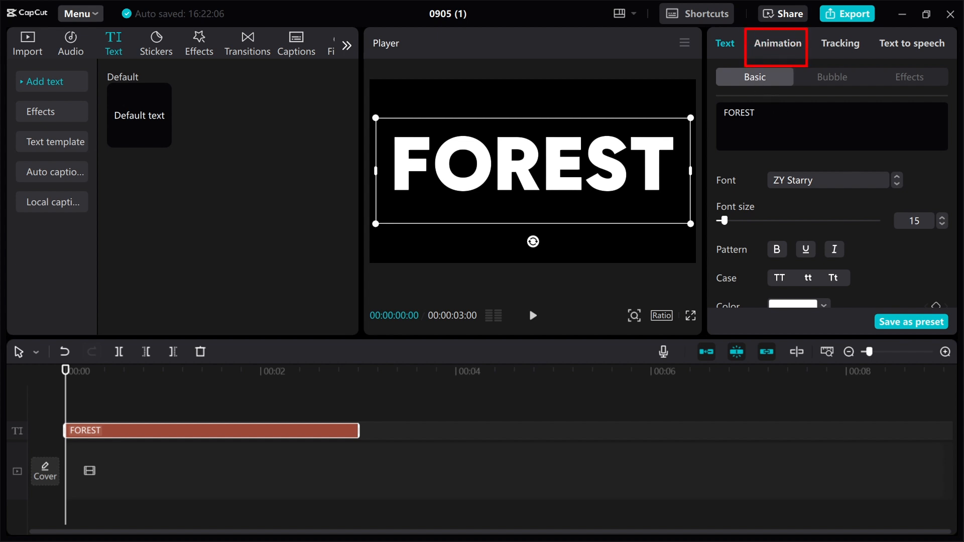
- Apply the Flipping entrance animation to the FOREST text with a duration of 1.9 s
{"action": "left_click", "coordinate": [779, 44]}
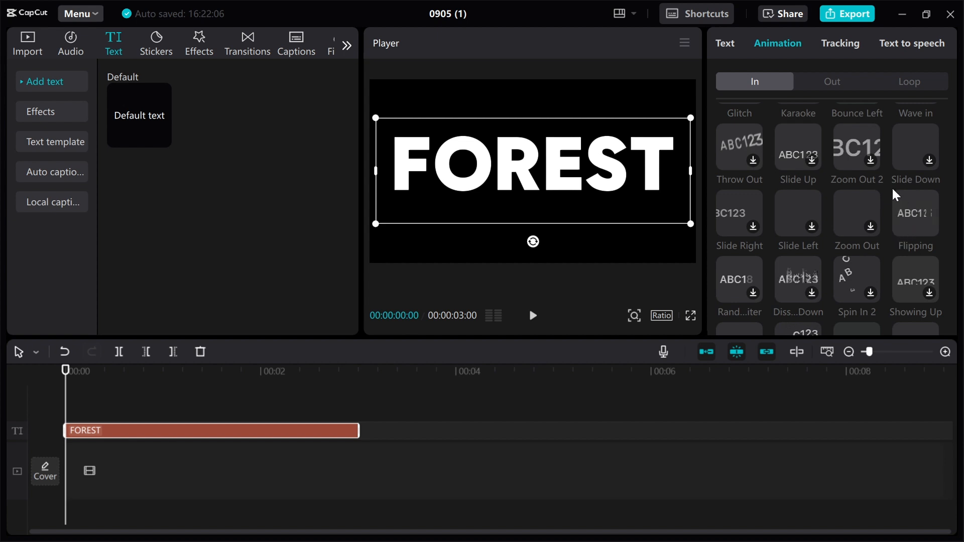
{"action": "left_click", "coordinate": [906, 213]}
{"action": "left_click", "coordinate": [920, 224]}
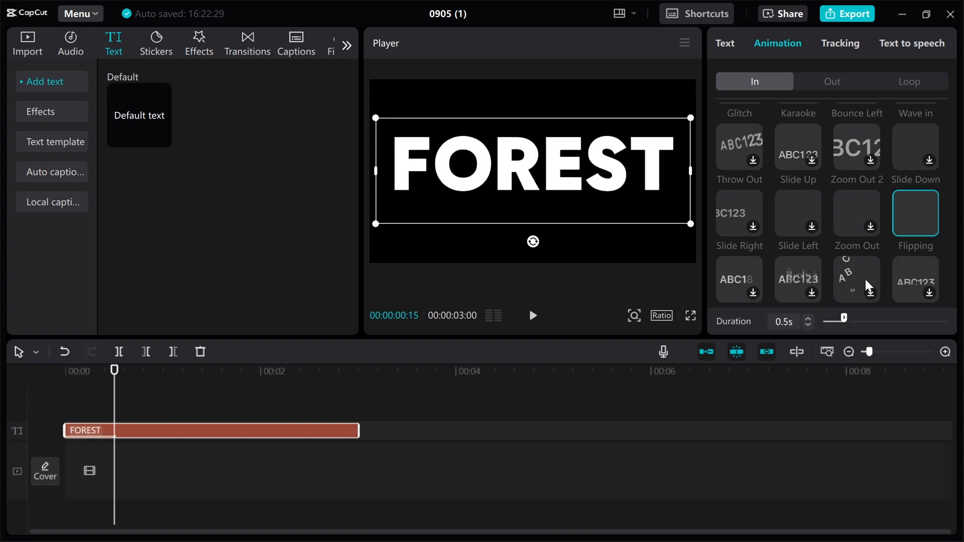
{"action": "left_click_drag", "start_coordinate": [845, 317], "coordinate": [903, 327]}
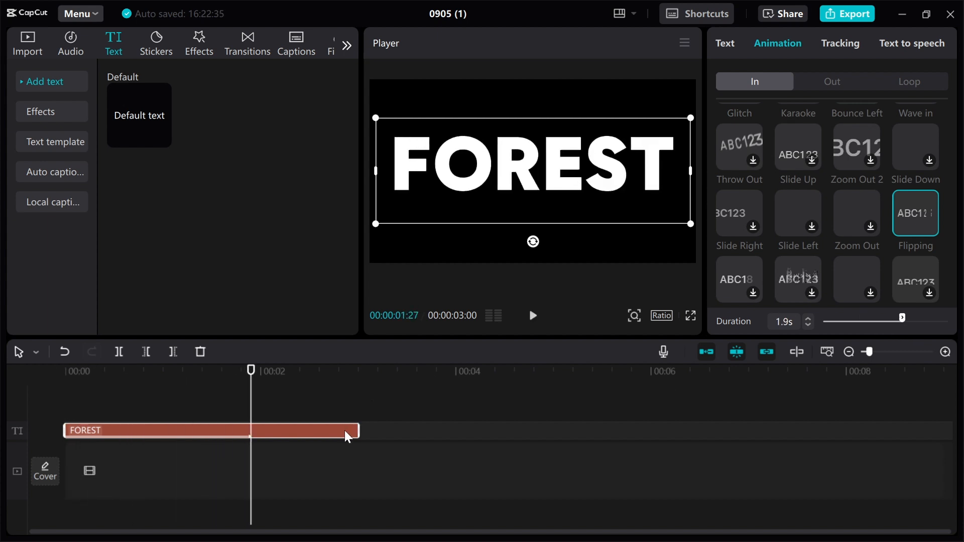
- Extend the FOREST text clip to 00:00:15:14 and lengthen its entrance animation to 6.0 s
{"action": "left_click_drag", "start_coordinate": [359, 430], "coordinate": [919, 432]}
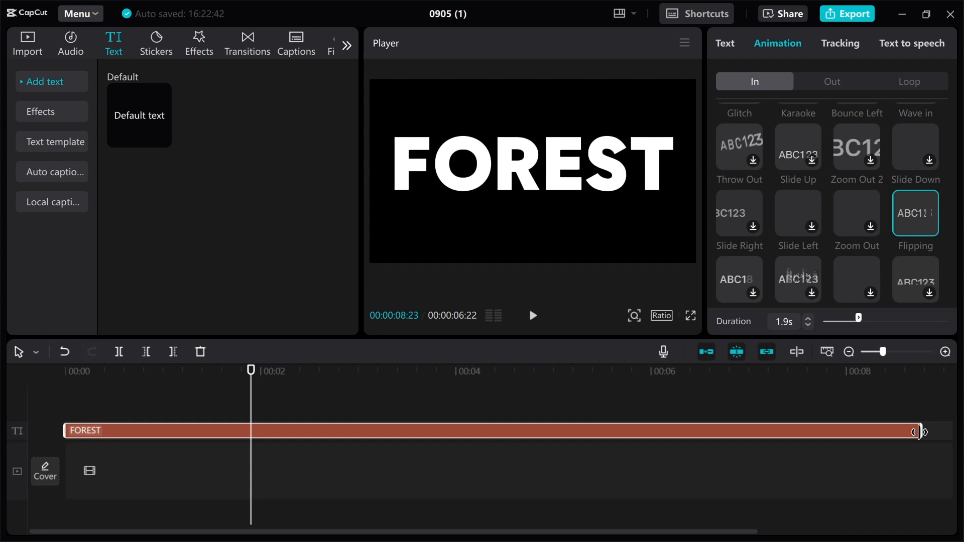
{"action": "left_click_drag", "start_coordinate": [919, 432], "coordinate": [761, 430]}
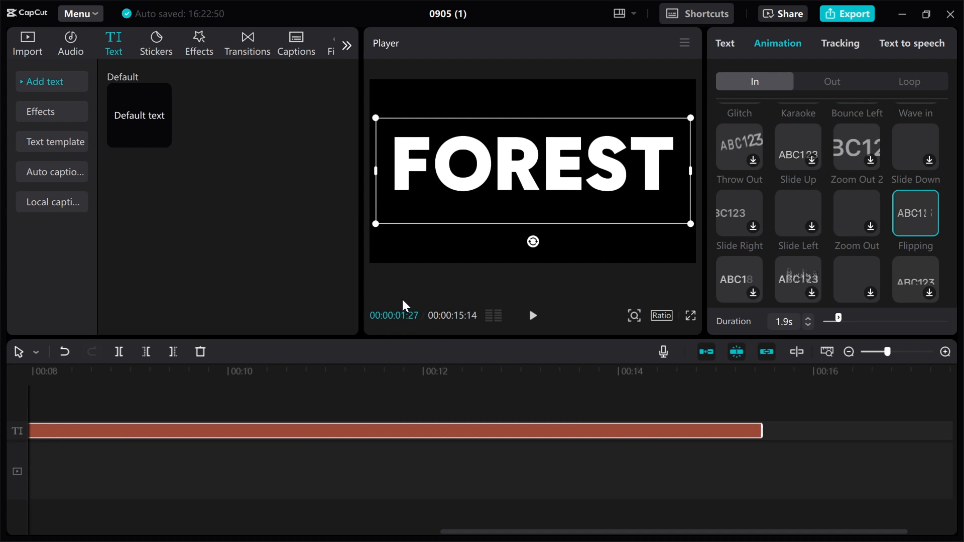
{"action": "mouse_move", "coordinate": [403, 300]}
{"action": "left_mouse_down"}
{"action": "mouse_move", "coordinate": [411, 332]}
{"action": "mouse_move", "coordinate": [428, 341]}
{"action": "left_mouse_up"}
{"action": "left_click_drag", "start_coordinate": [842, 315], "coordinate": [872, 321]}
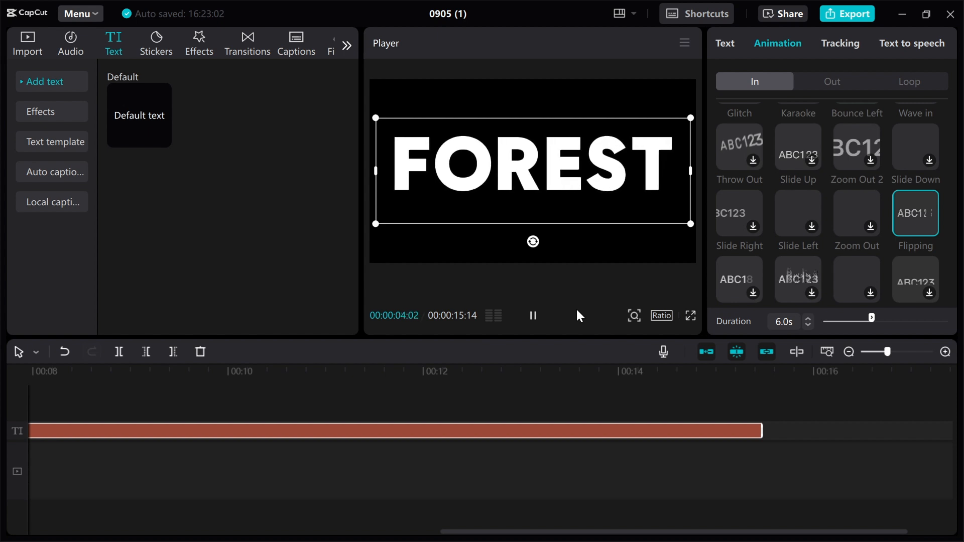
- Preview the animated FOREST text in full screen, return to the editor and pause playback
{"action": "left_click", "coordinate": [687, 317]}
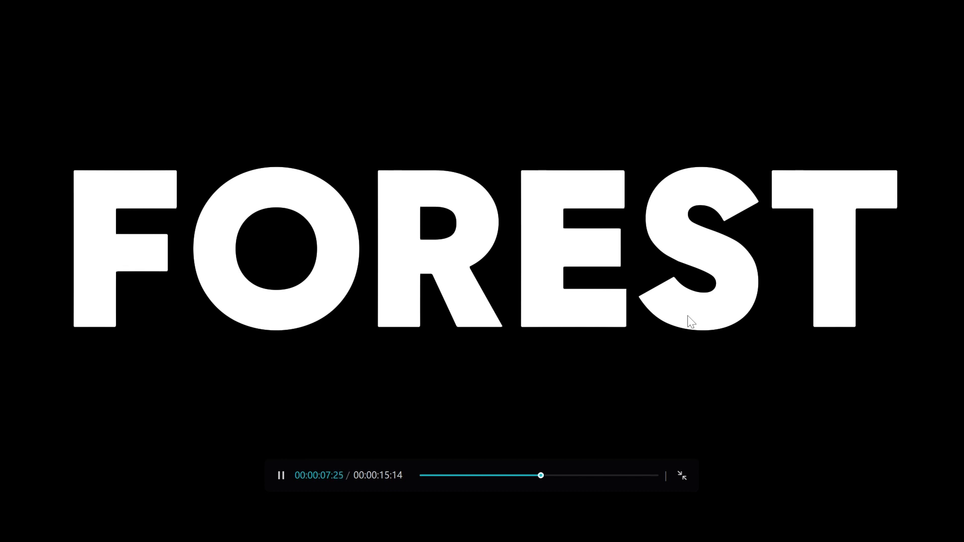
{"action": "key", "text": "Escape"}
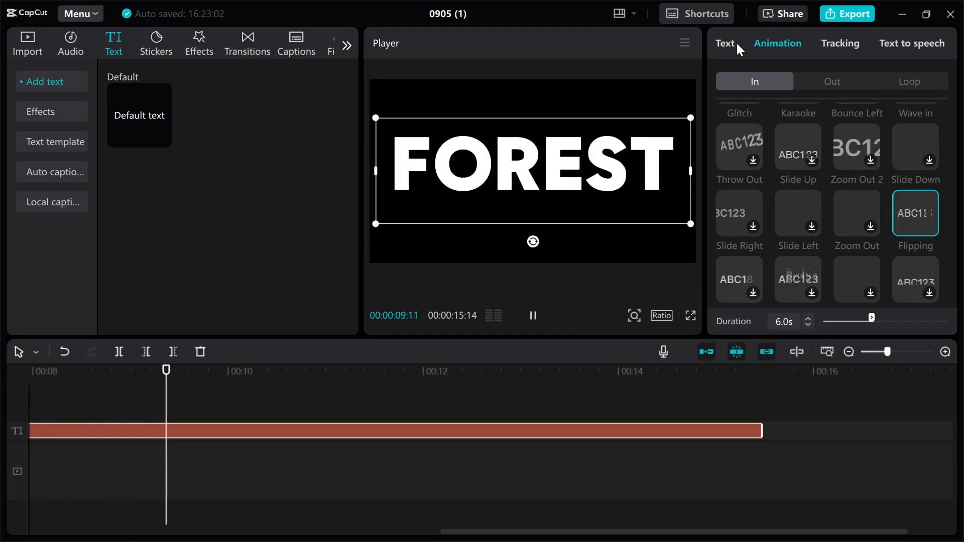
{"action": "left_click", "coordinate": [533, 316]}
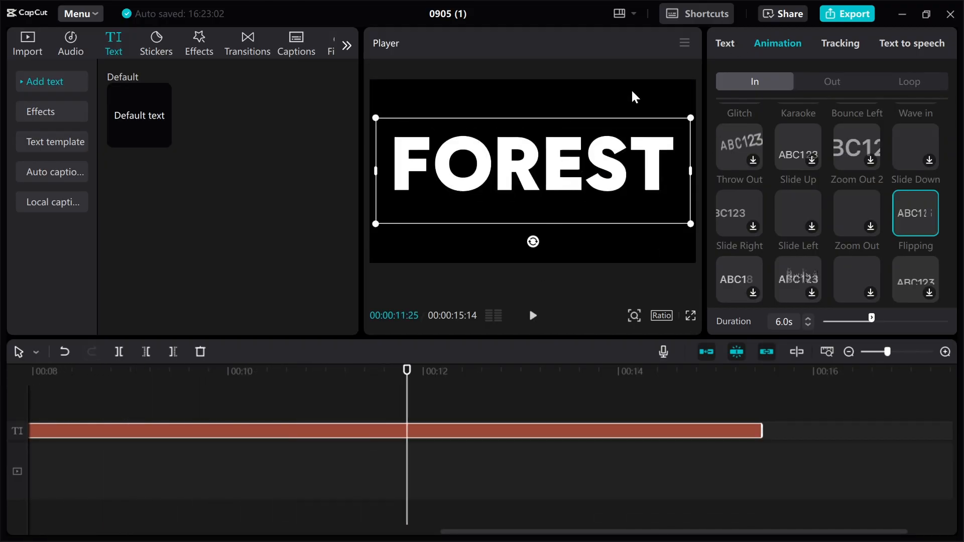
- Export the text video under the name "FOREST."
{"action": "left_click", "coordinate": [844, 16]}
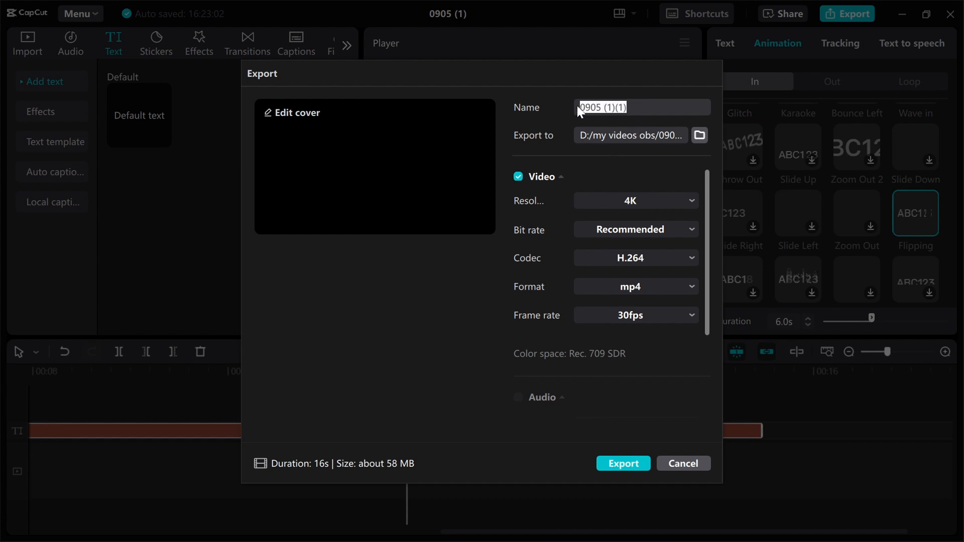
{"action": "type", "text": "FOREST."}
{"action": "left_click", "coordinate": [624, 464]}
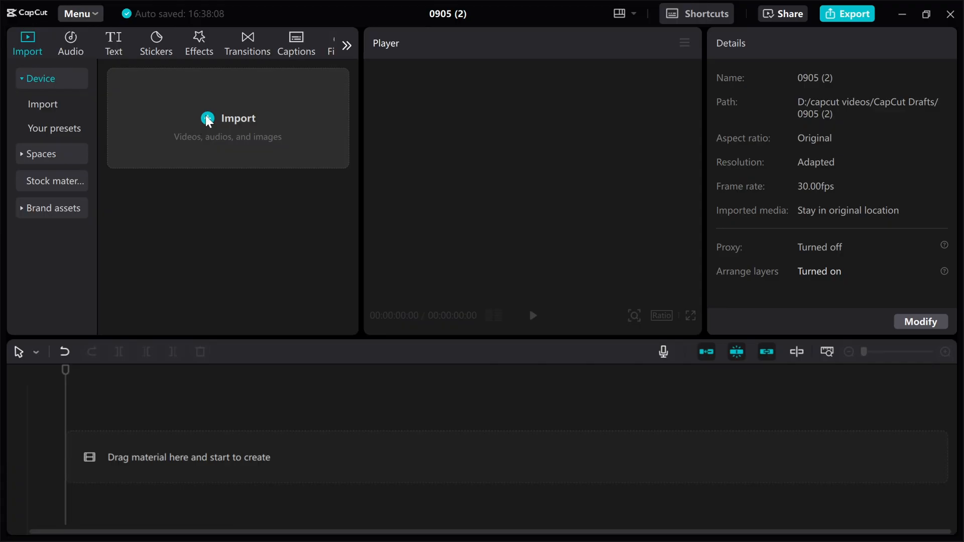
- Import the forest video 0905 (1).mp4 and the exported FOREST text video into the new project
{"action": "left_click", "coordinate": [206, 119]}
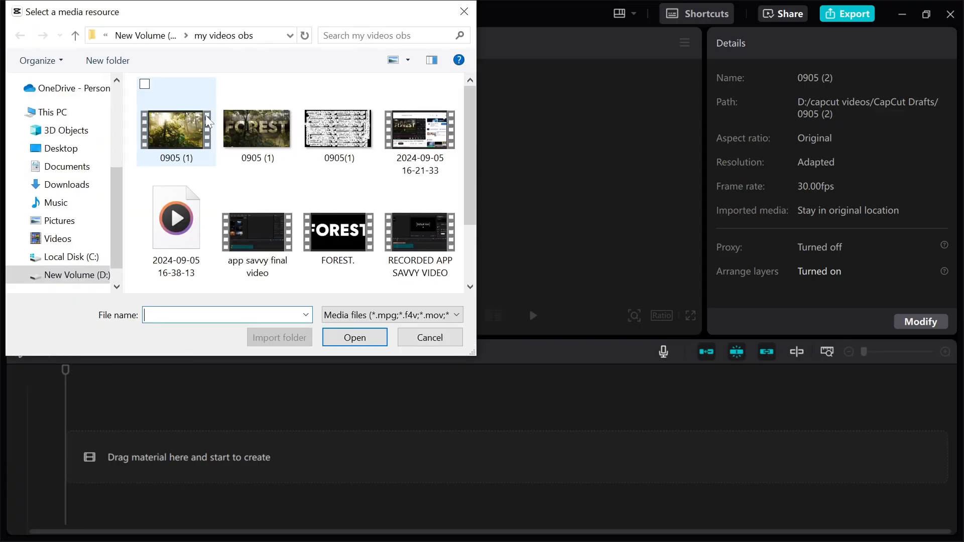
{"action": "left_click", "coordinate": [203, 140]}
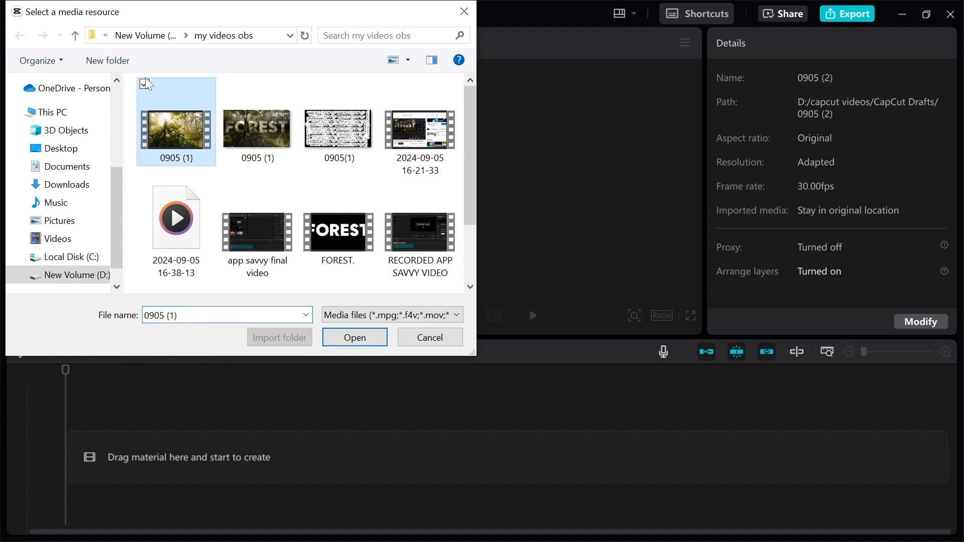
{"action": "left_click", "coordinate": [337, 336]}
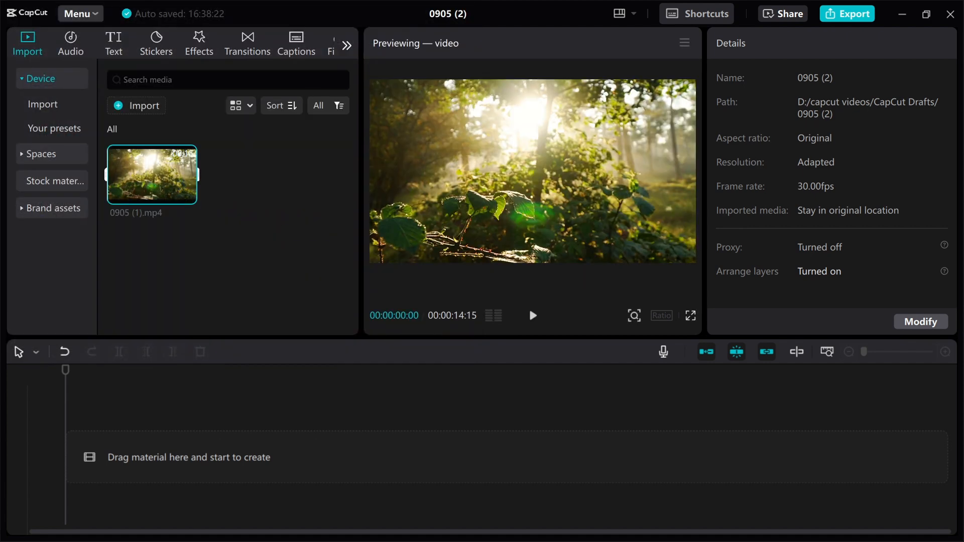
{"action": "left_click", "coordinate": [120, 102]}
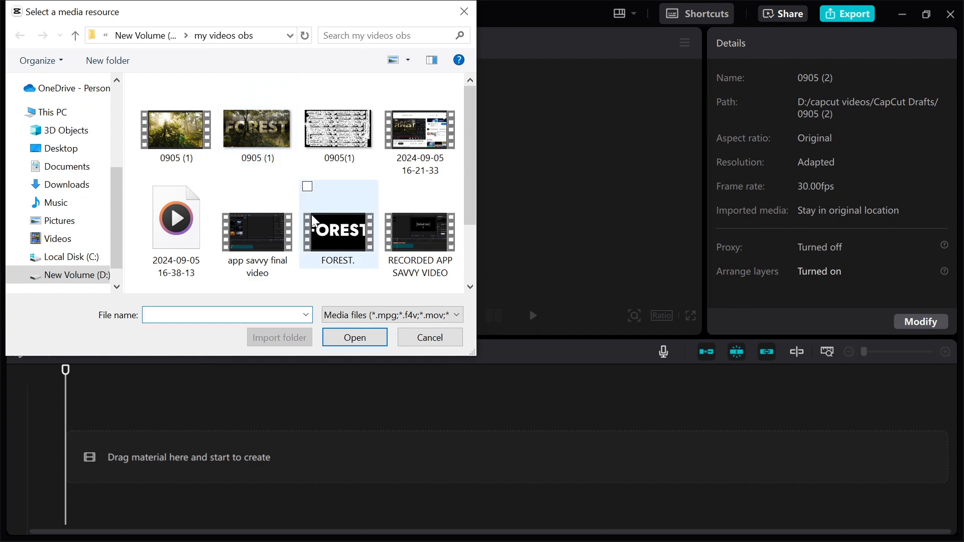
{"action": "left_click", "coordinate": [309, 188]}
{"action": "left_click", "coordinate": [354, 336]}
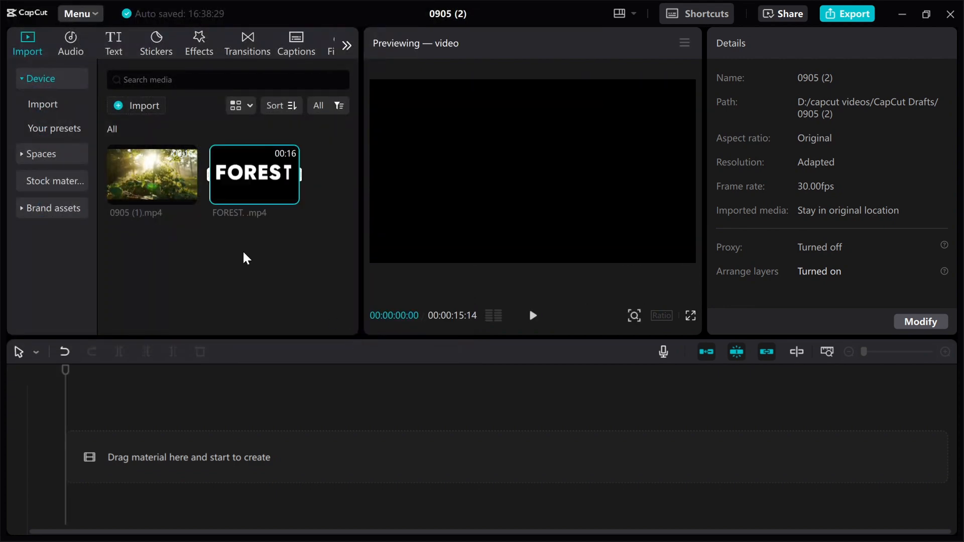
- Add both imported videos to the timeline and stack the FOREST clip on a track above the forest footage
{"action": "left_click", "coordinate": [290, 195]}
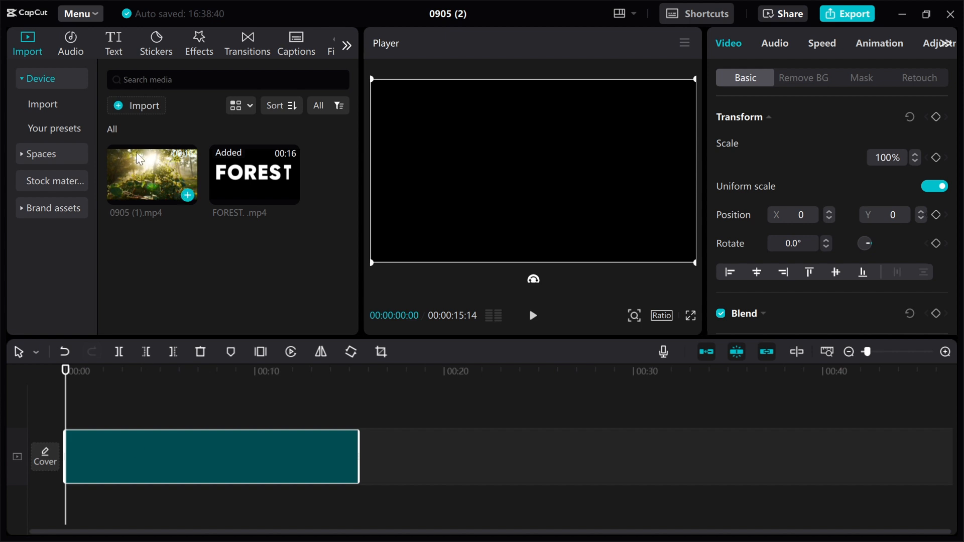
{"action": "left_click", "coordinate": [187, 195]}
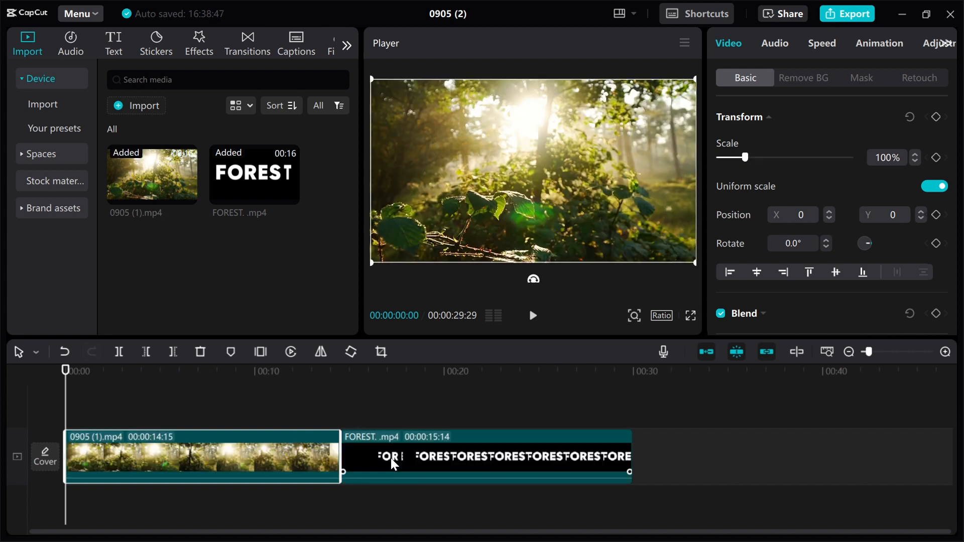
{"action": "left_click_drag", "start_coordinate": [389, 459], "coordinate": [112, 396]}
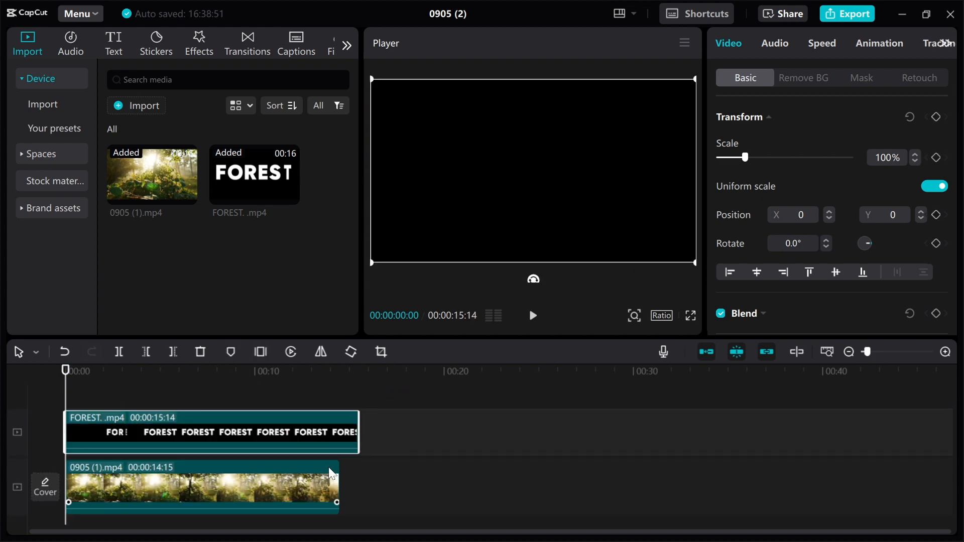
- Set the blend mode of the upper FOREST clip to Multiply
{"action": "left_click", "coordinate": [263, 475]}
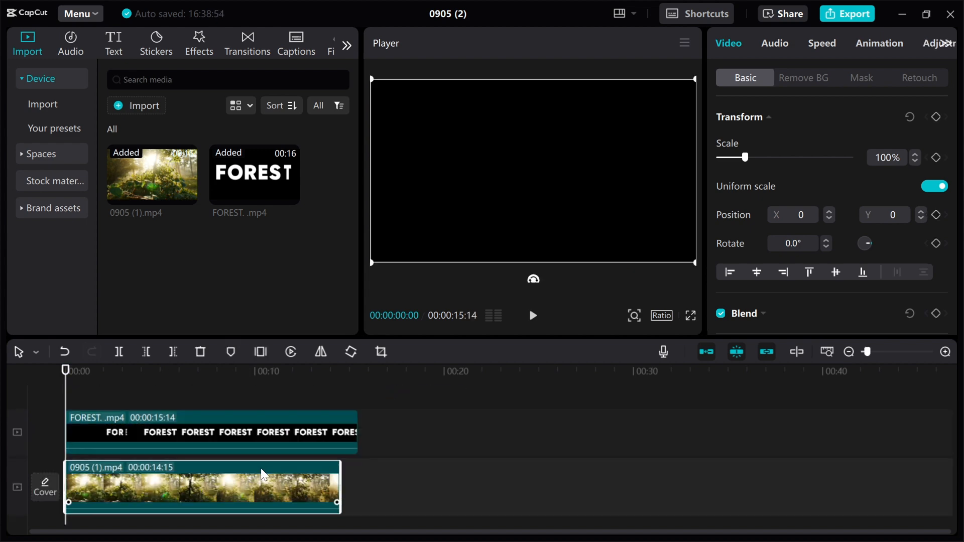
{"action": "left_click", "coordinate": [323, 423]}
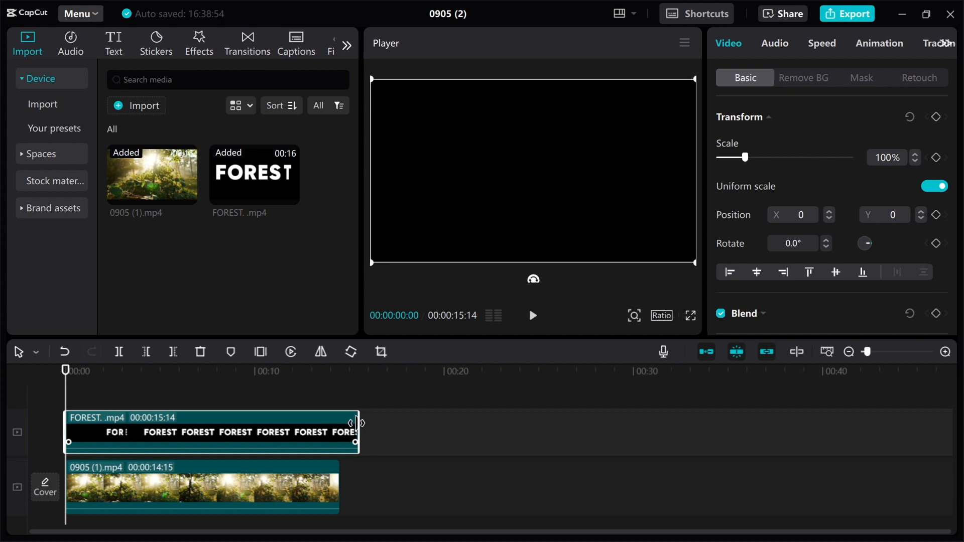
{"action": "left_click", "coordinate": [945, 352]}
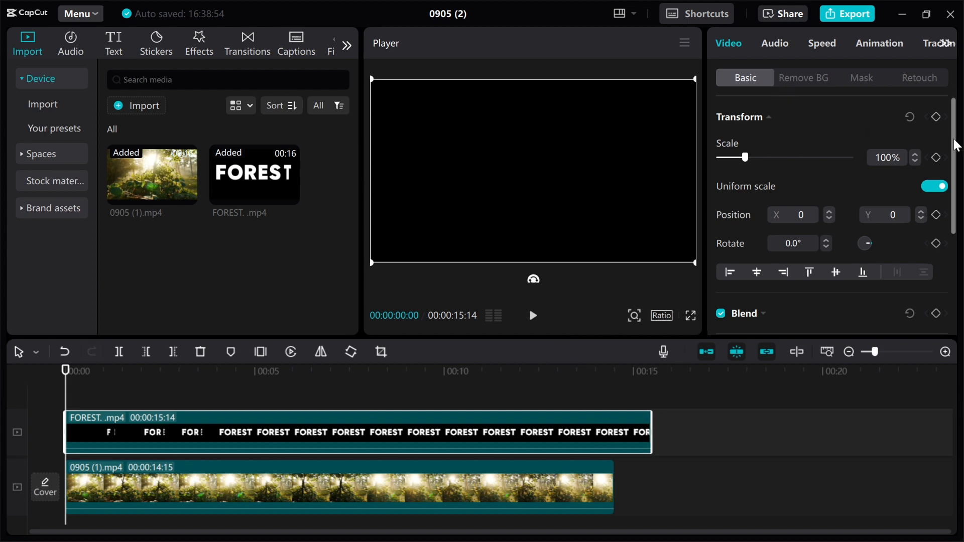
{"action": "left_click_drag", "start_coordinate": [957, 146], "coordinate": [952, 181]}
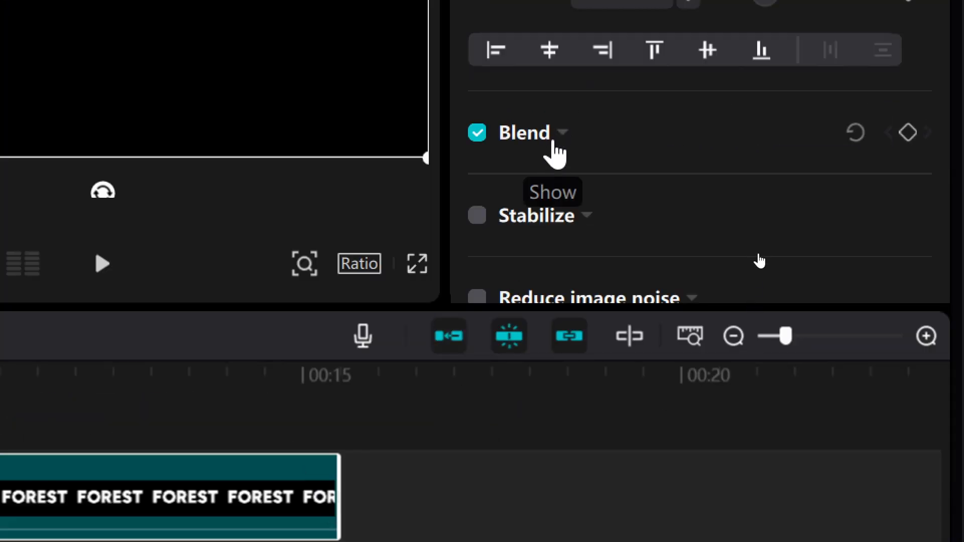
{"action": "left_click", "coordinate": [554, 147]}
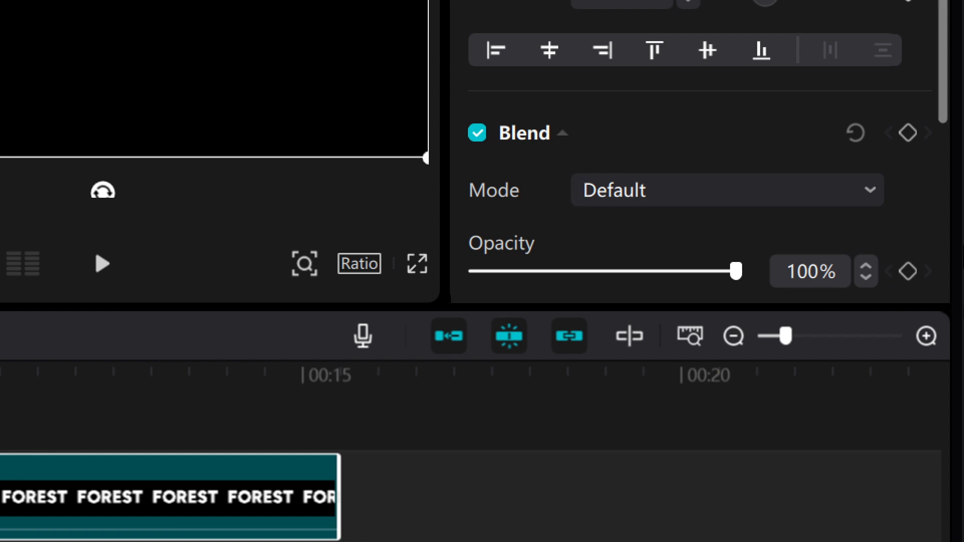
{"action": "left_click", "coordinate": [871, 191]}
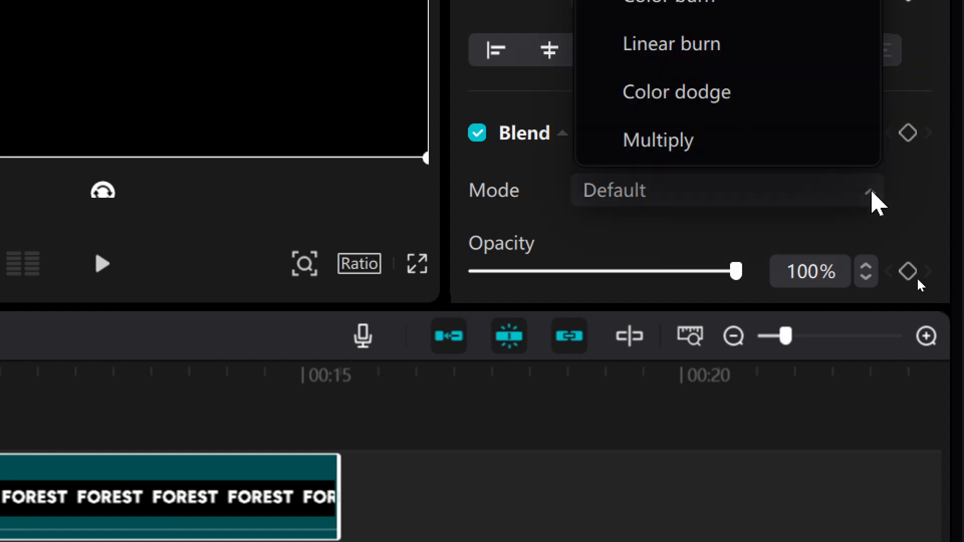
{"action": "left_click", "coordinate": [768, 153]}
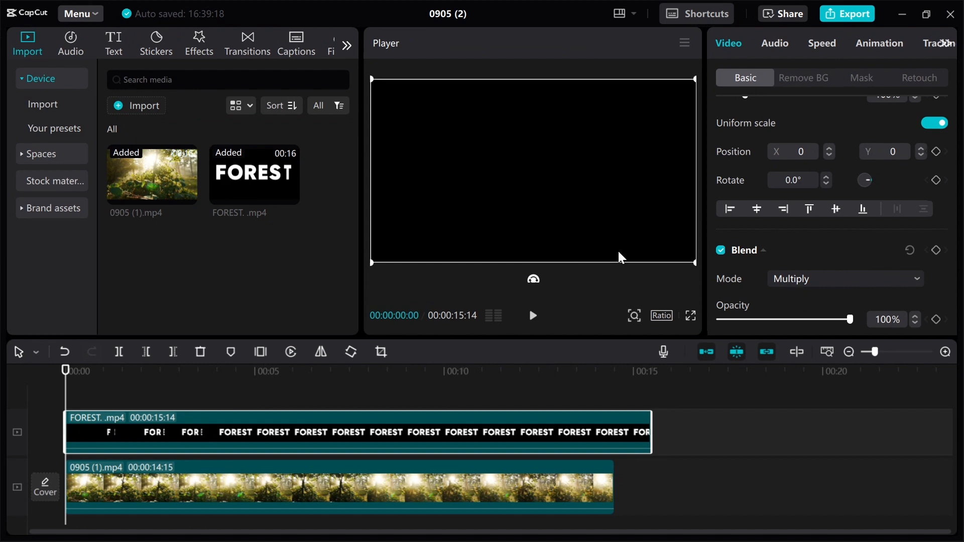
- Play back part of the blended result and place the playhead at 00:00:04:18
{"action": "left_click", "coordinate": [533, 320]}
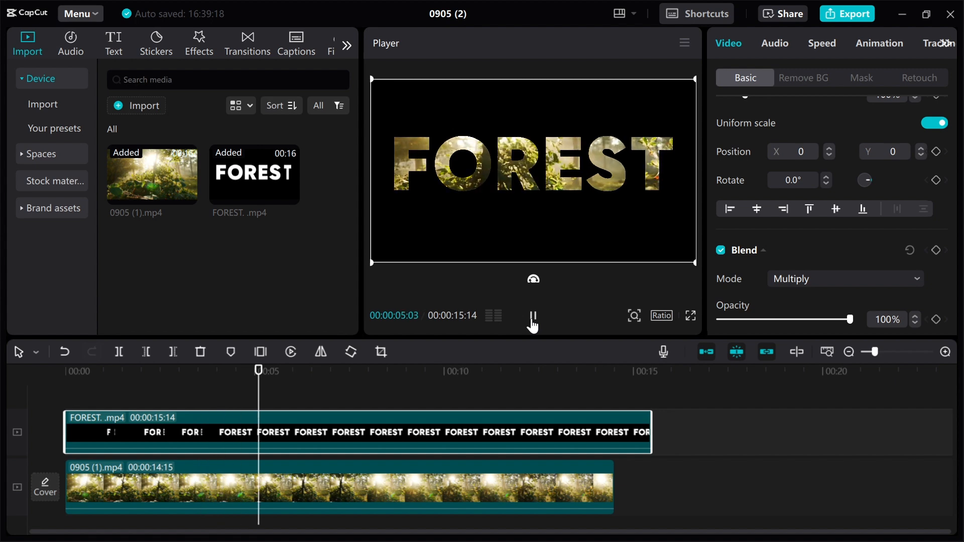
{"action": "left_click", "coordinate": [533, 317]}
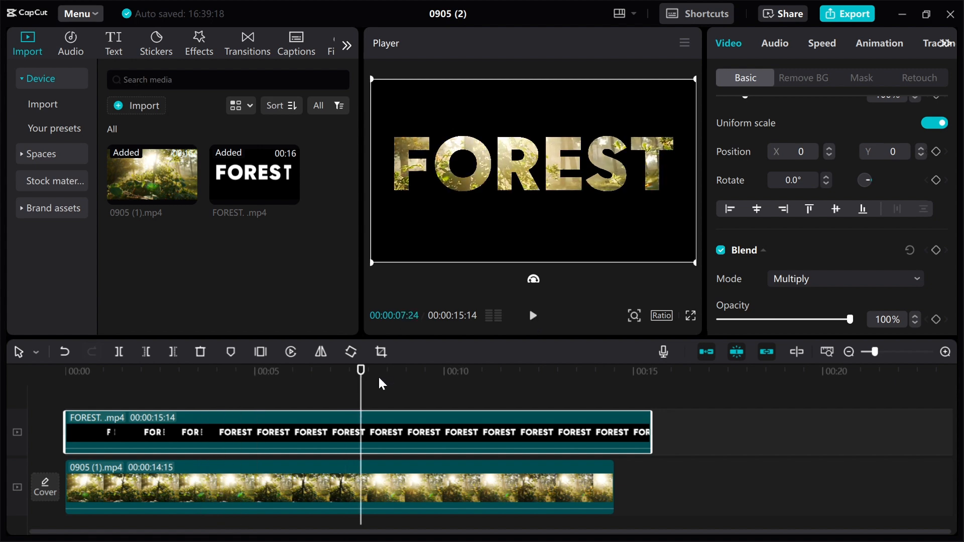
{"action": "left_click_drag", "start_coordinate": [359, 375], "coordinate": [233, 403]}
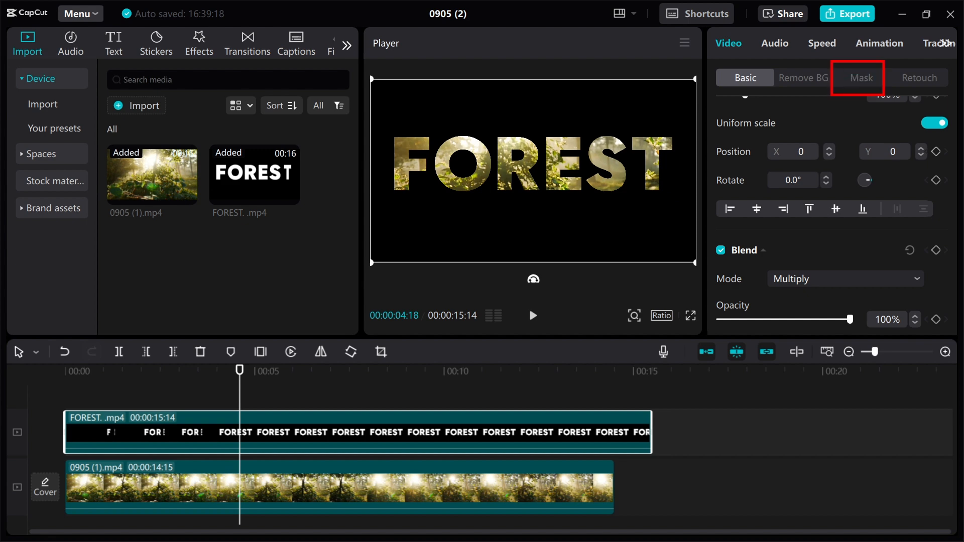
- Apply a Mirror mask to the FOREST clip, widen it to the full frame height and add a mask keyframe
{"action": "left_click", "coordinate": [858, 75]}
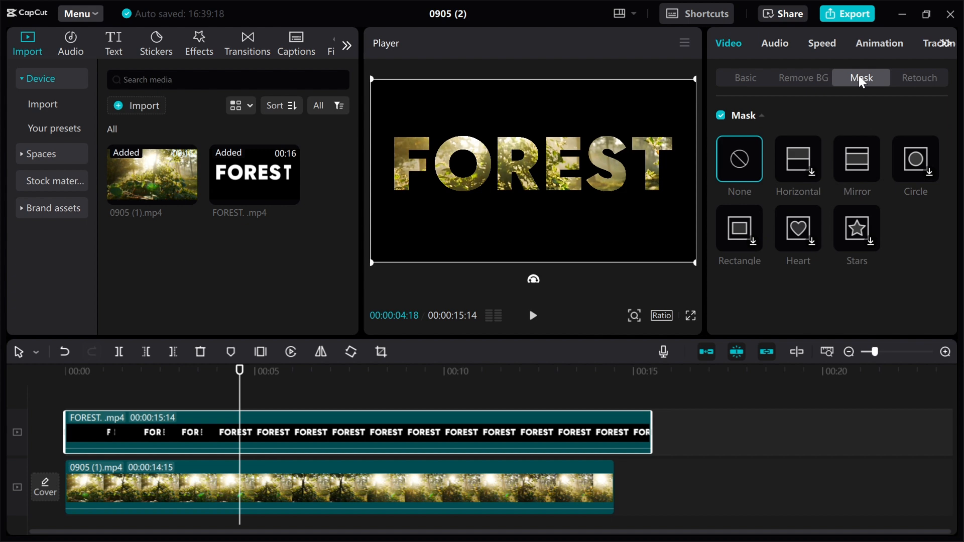
{"action": "left_click", "coordinate": [851, 166]}
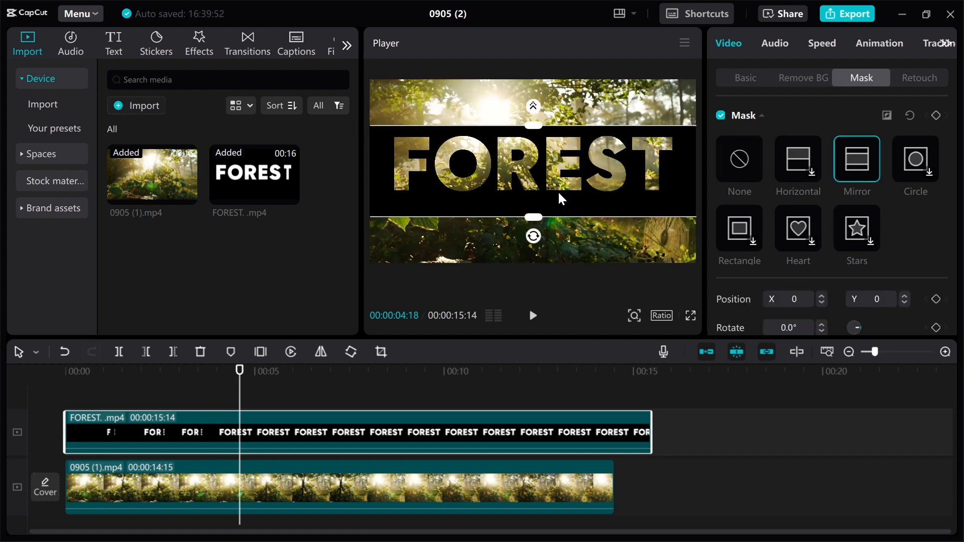
{"action": "left_click_drag", "start_coordinate": [533, 216], "coordinate": [528, 264]}
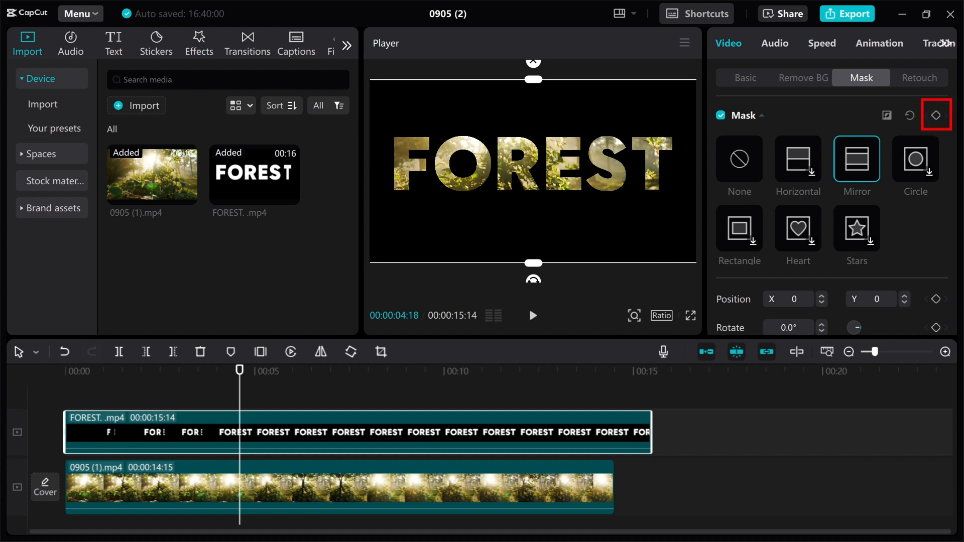
{"action": "left_click", "coordinate": [936, 116]}
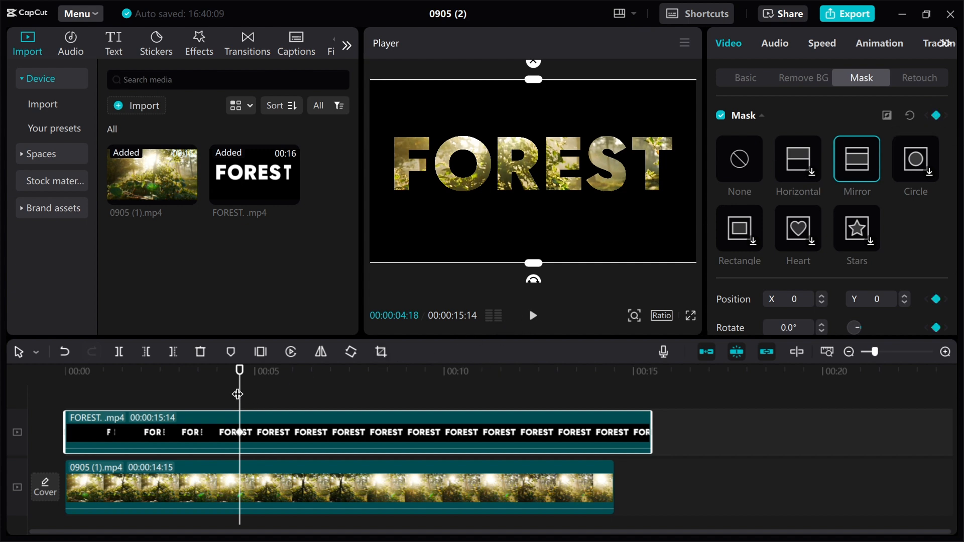
- At 00:00:07:05, narrow the Mirror mask around the FOREST text to size 873 and Y 89, feather its edges and add a mask keyframe
{"action": "left_click_drag", "start_coordinate": [240, 394], "coordinate": [336, 398]}
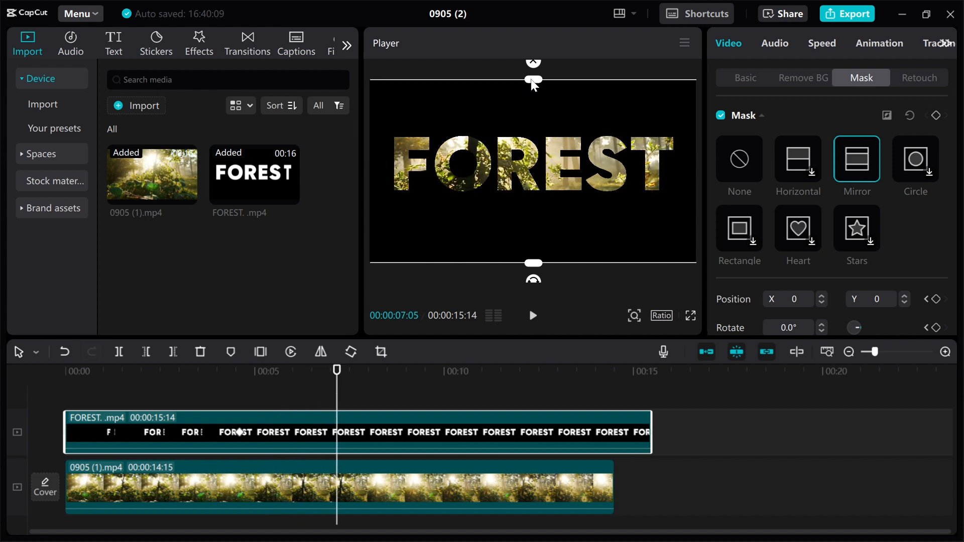
{"action": "left_click_drag", "start_coordinate": [533, 81], "coordinate": [530, 128]}
{"action": "left_click_drag", "start_coordinate": [549, 216], "coordinate": [549, 209]}
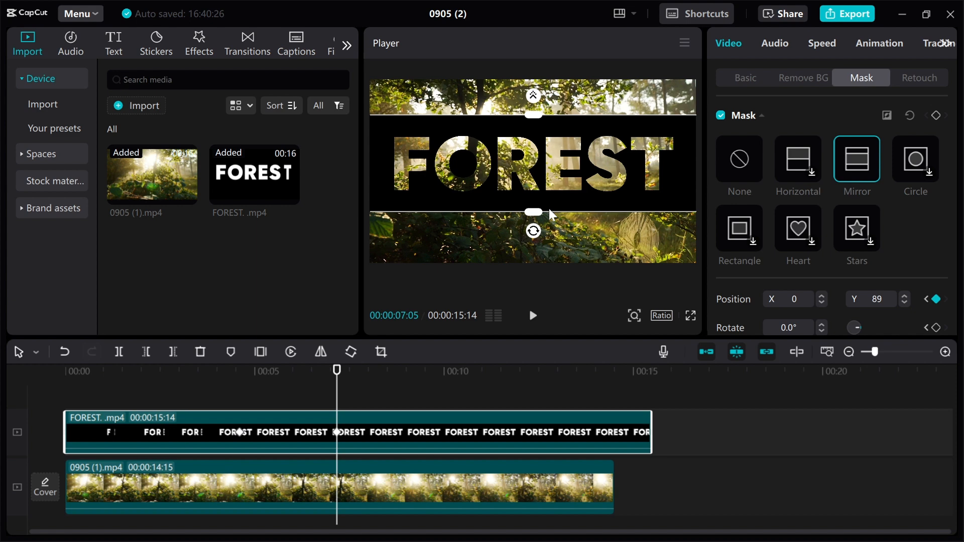
{"action": "left_click_drag", "start_coordinate": [533, 119], "coordinate": [540, 93]}
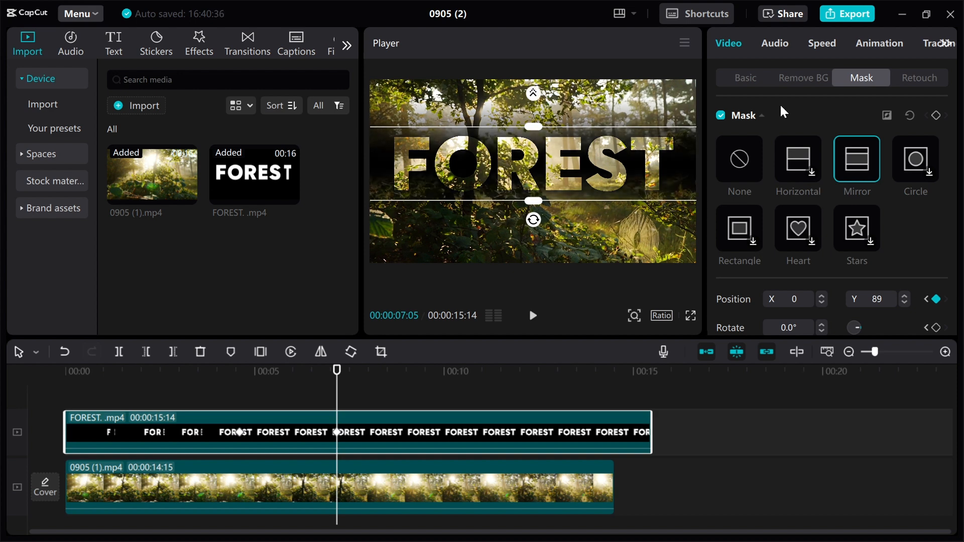
{"action": "left_click", "coordinate": [933, 115]}
- At 00:00:08:16, raise the mask's feather to 99 with a mask keyframe, and play back the section that follows
{"action": "left_click_drag", "start_coordinate": [348, 387], "coordinate": [389, 395]}
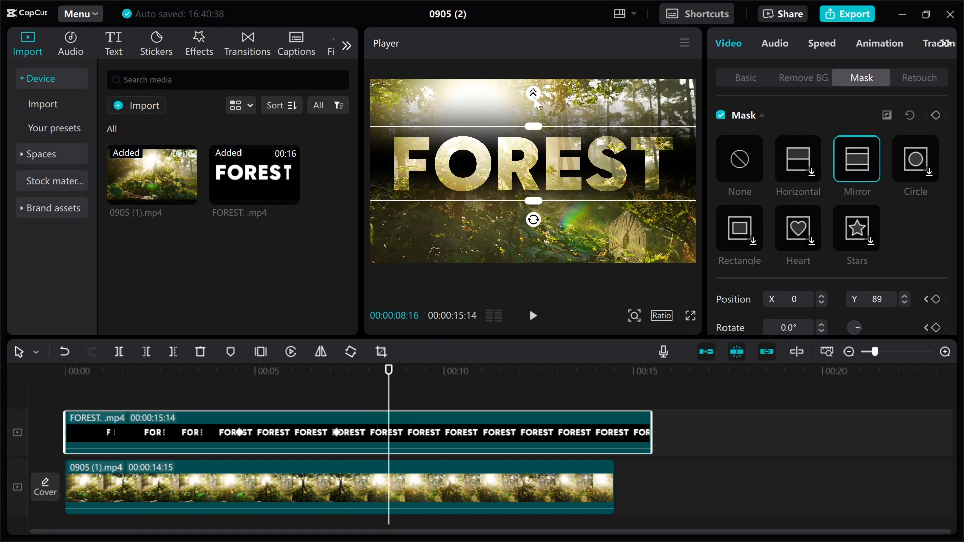
{"action": "left_click_drag", "start_coordinate": [534, 97], "coordinate": [535, 73]}
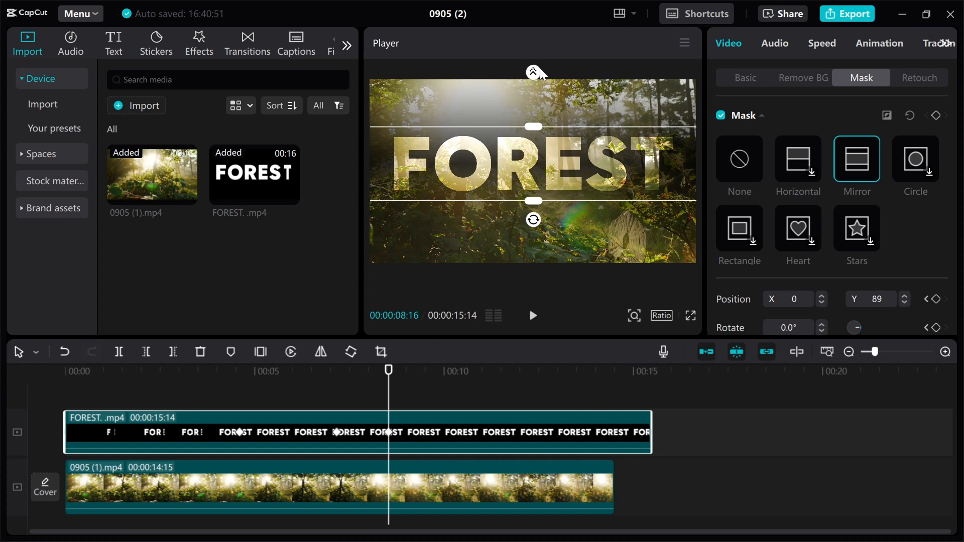
{"action": "left_click", "coordinate": [933, 116]}
{"action": "left_click_drag", "start_coordinate": [957, 181], "coordinate": [946, 256]}
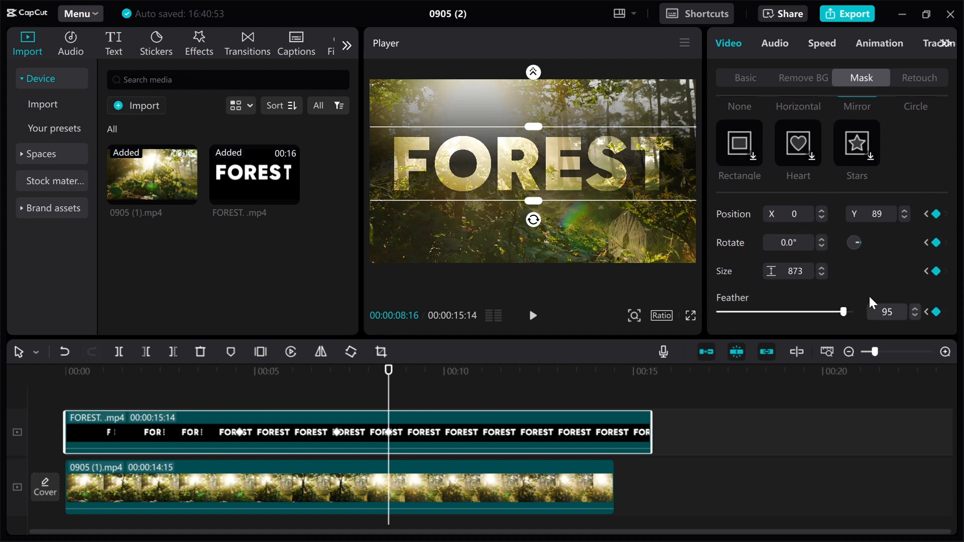
{"action": "mouse_move", "coordinate": [843, 311]}
{"action": "left_mouse_down"}
{"action": "mouse_move", "coordinate": [813, 313]}
{"action": "mouse_move", "coordinate": [849, 313]}
{"action": "left_mouse_up"}
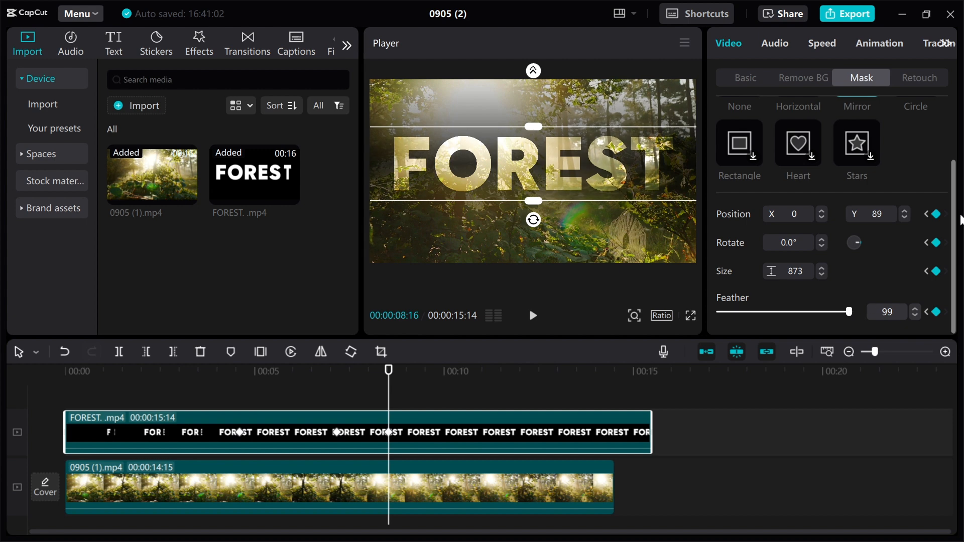
{"action": "left_click_drag", "start_coordinate": [951, 242], "coordinate": [959, 175]}
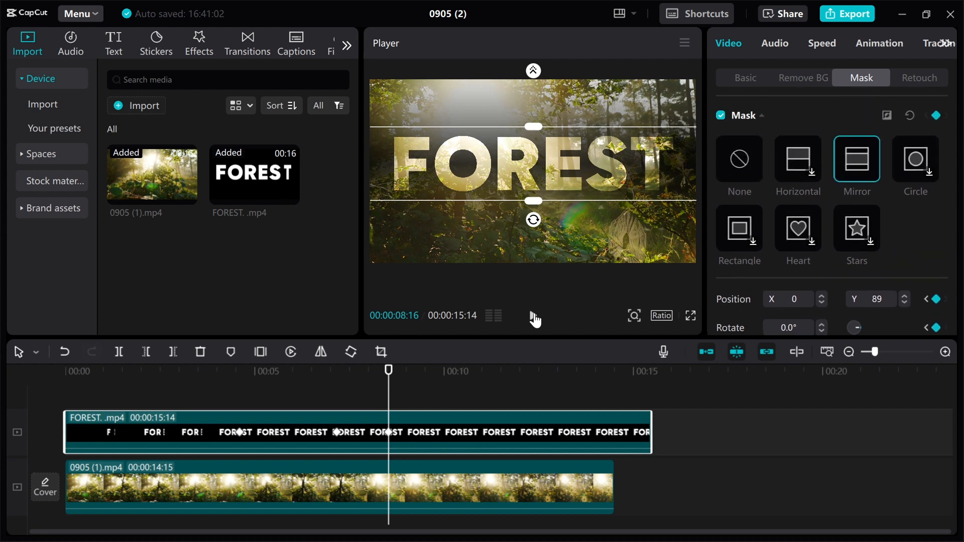
{"action": "left_click", "coordinate": [534, 317]}
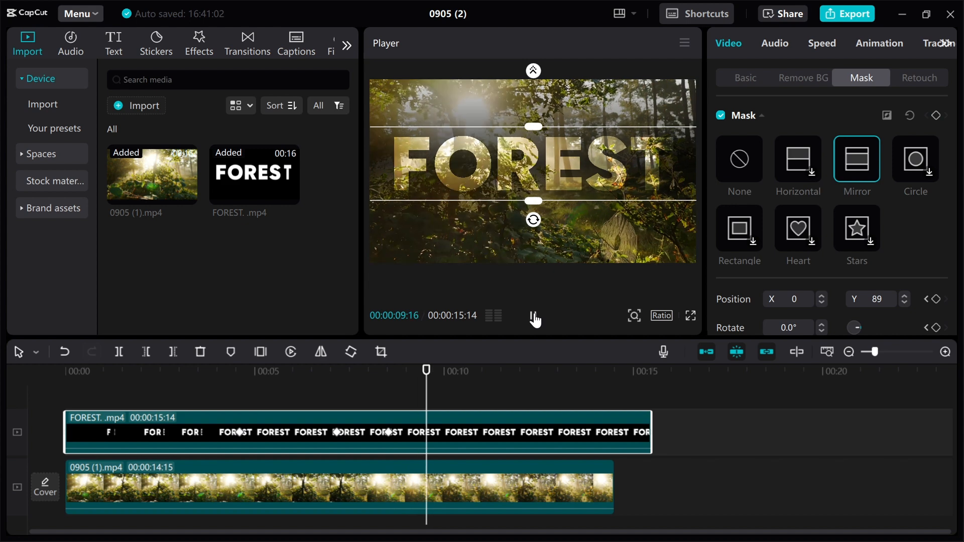
{"action": "left_click", "coordinate": [534, 316]}
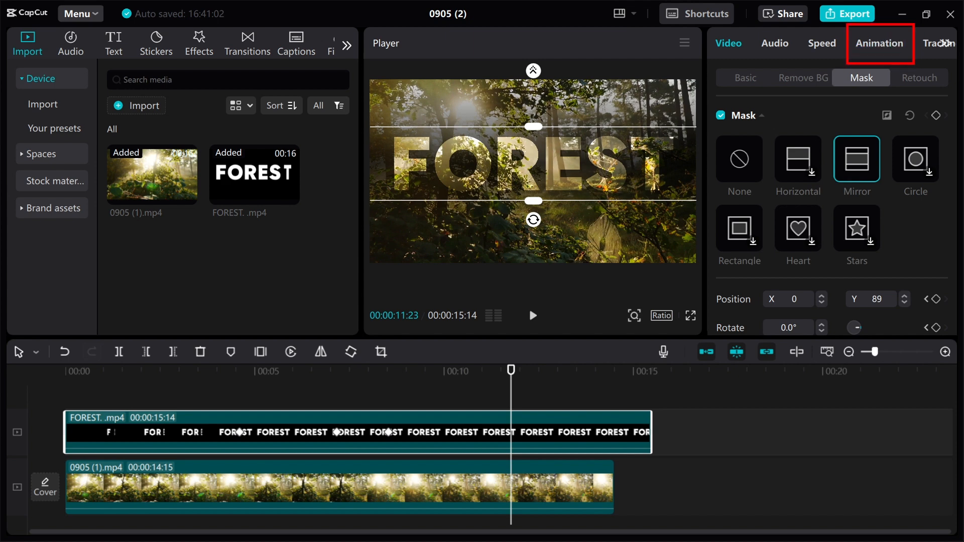
- Give the FOREST clip a 5.1 s Fade Out exit animation and trim its end to match the forest footage at 00:00:14:15
{"action": "left_click", "coordinate": [878, 44]}
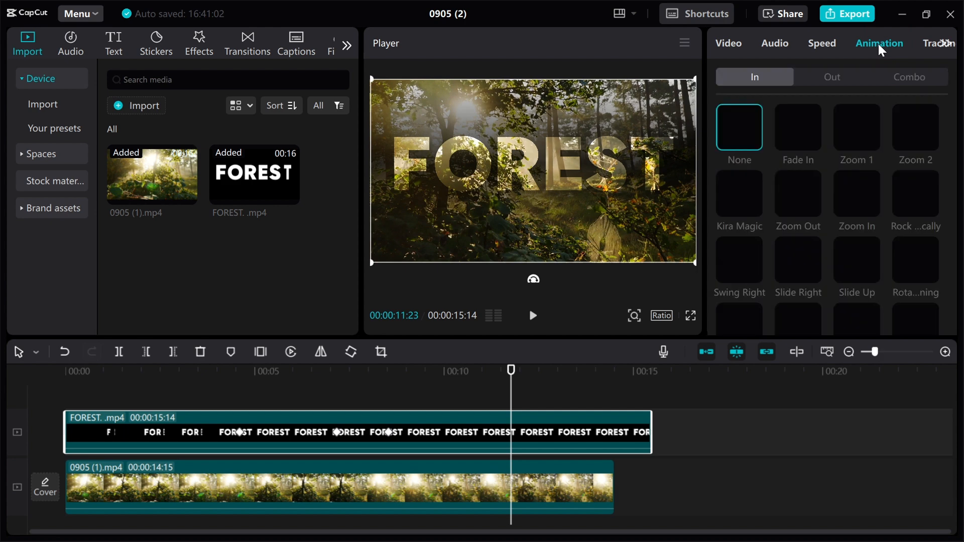
{"action": "left_click", "coordinate": [832, 78]}
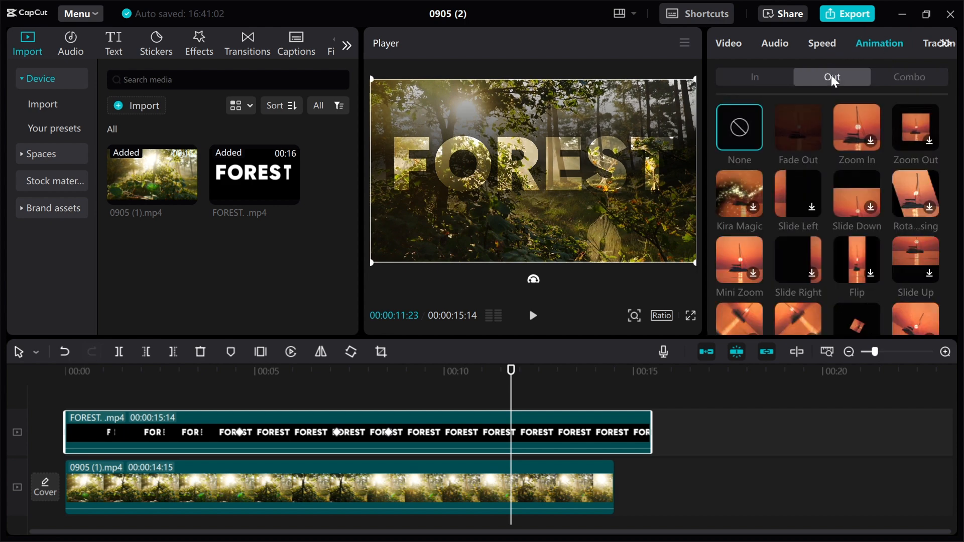
{"action": "left_click", "coordinate": [799, 138]}
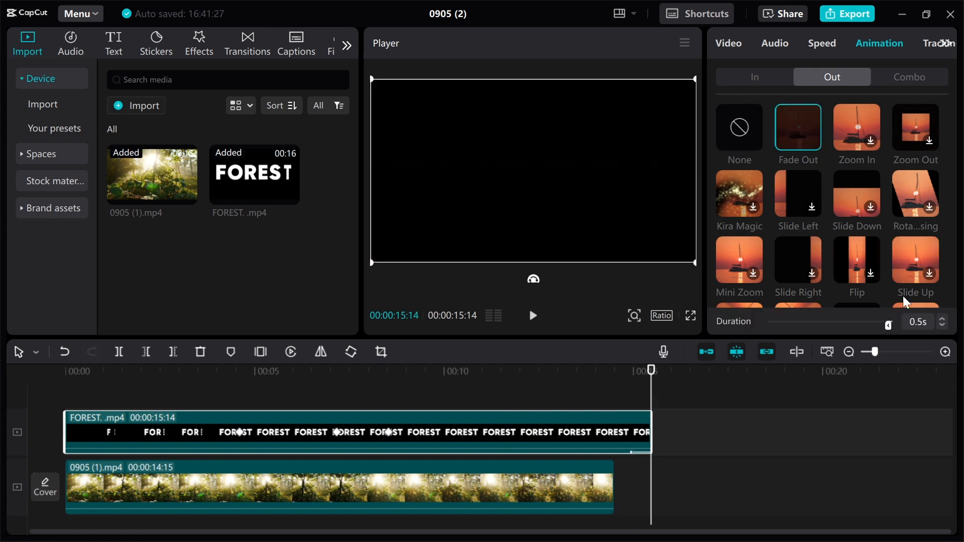
{"action": "left_click_drag", "start_coordinate": [888, 324], "coordinate": [850, 327]}
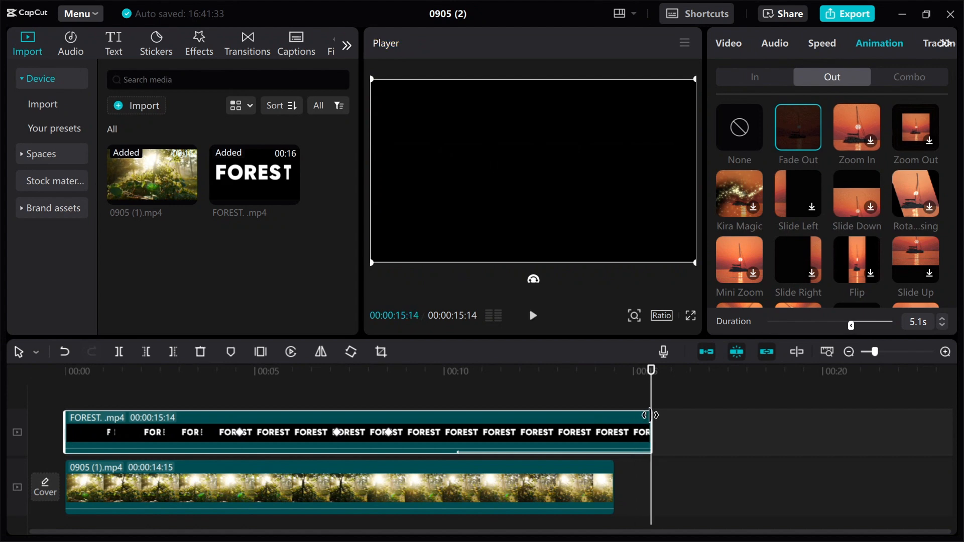
{"action": "left_click_drag", "start_coordinate": [650, 415], "coordinate": [619, 416]}
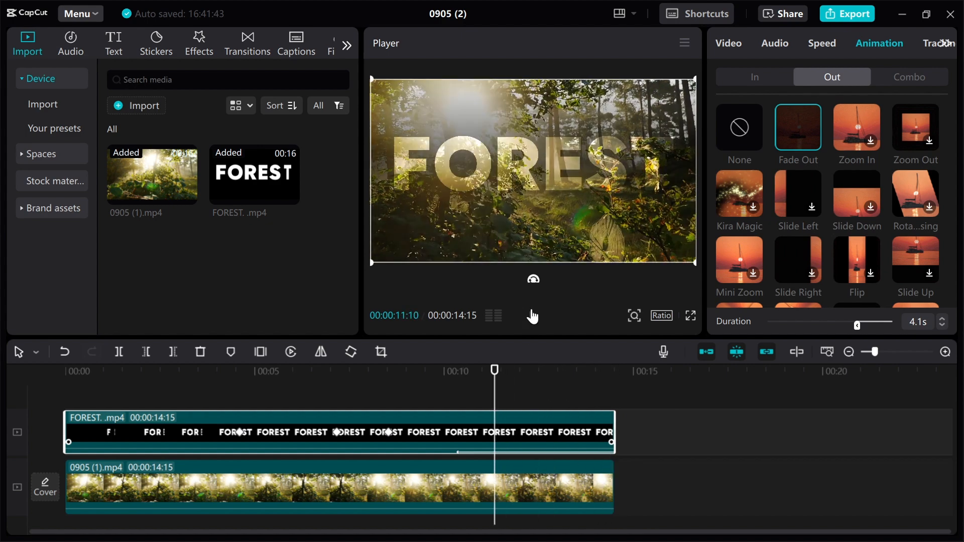
- Play back the ending of the project and preview the whole title animation in full screen
{"action": "left_click", "coordinate": [533, 318]}
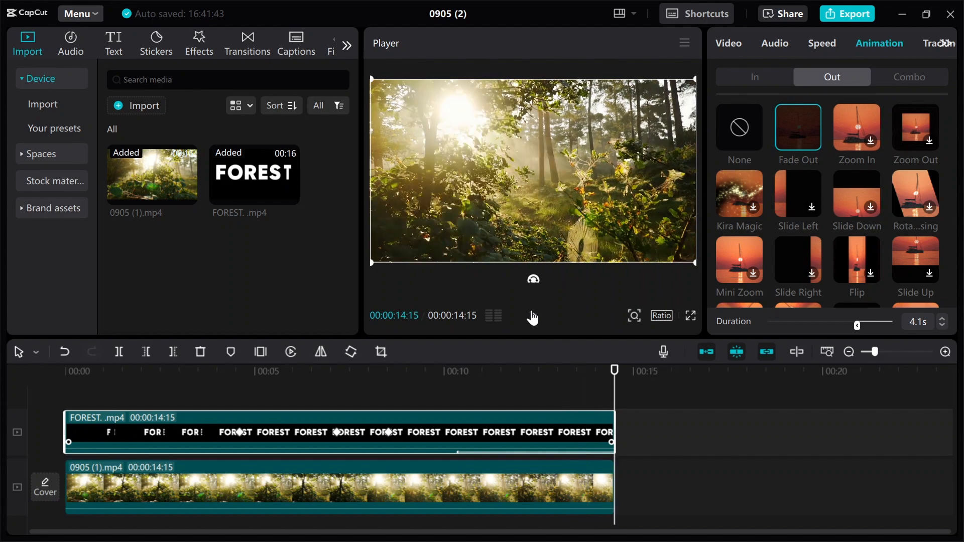
{"action": "left_click", "coordinate": [690, 316]}
{"action": "key", "text": "space"}
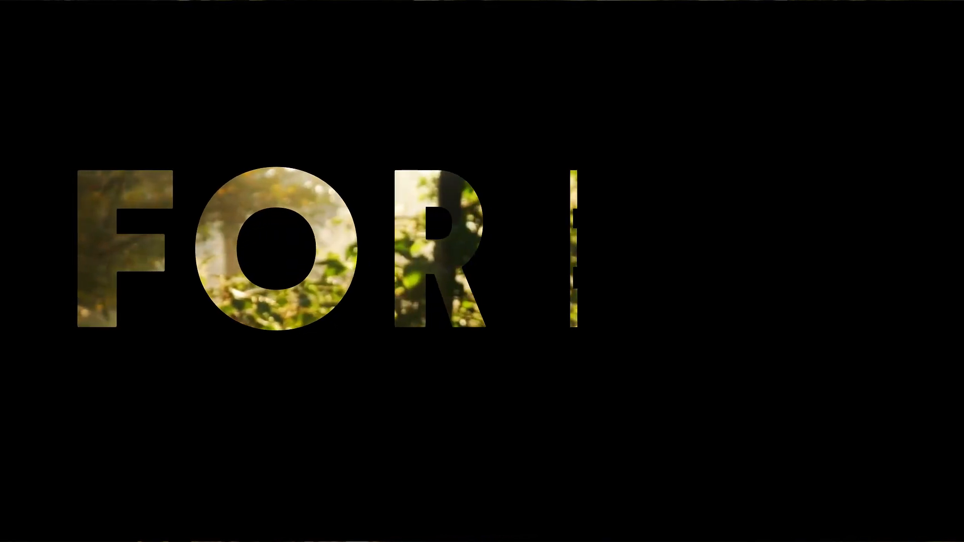